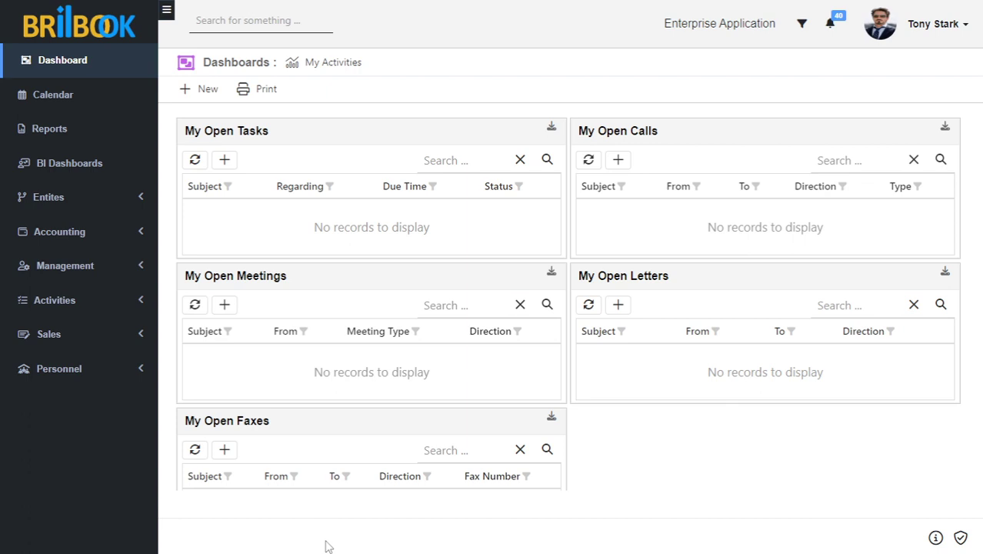
# Open the sales opportunities list with the side menu collapsed and start a new opportunity.
pyautogui.click(46, 333)
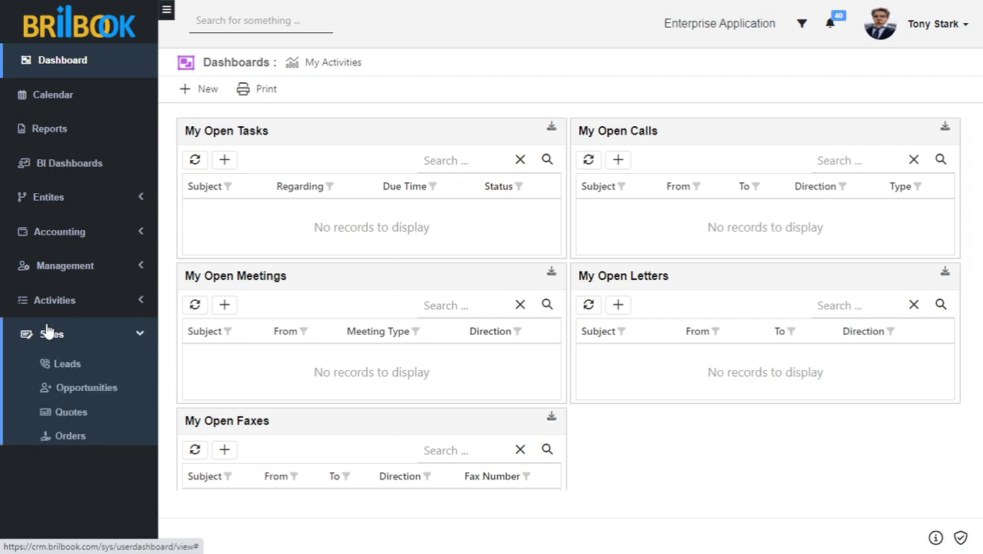
pyautogui.click(81, 388)
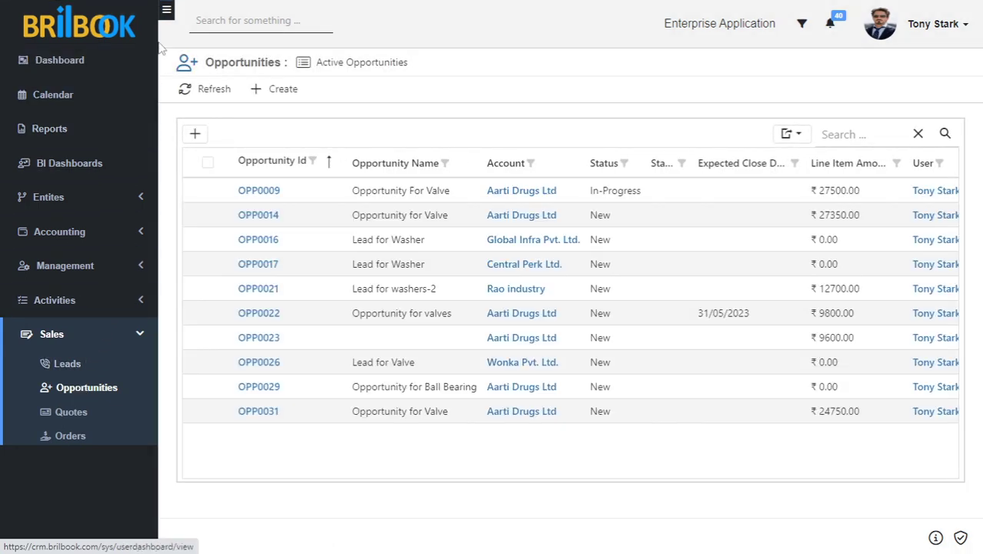
pyautogui.click(167, 11)
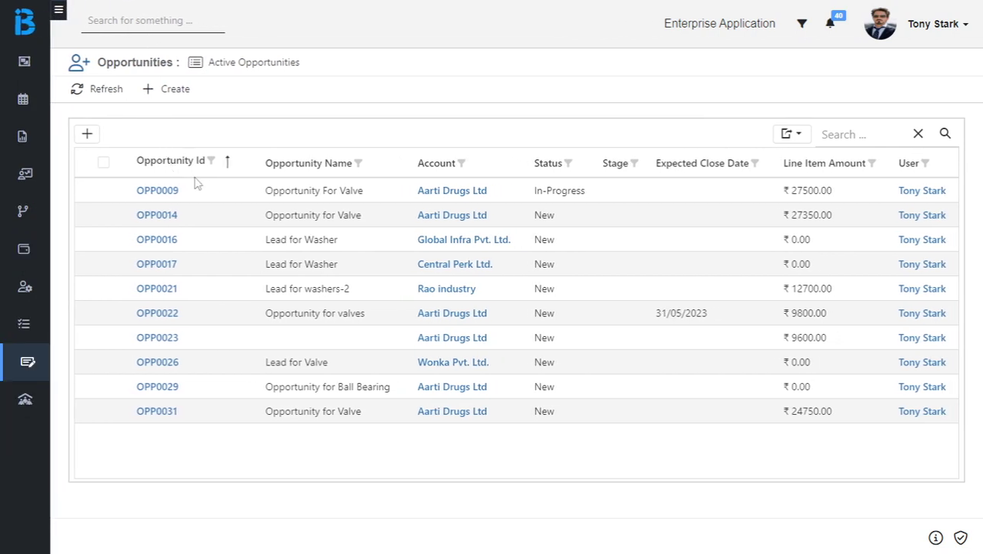
pyautogui.click(175, 95)
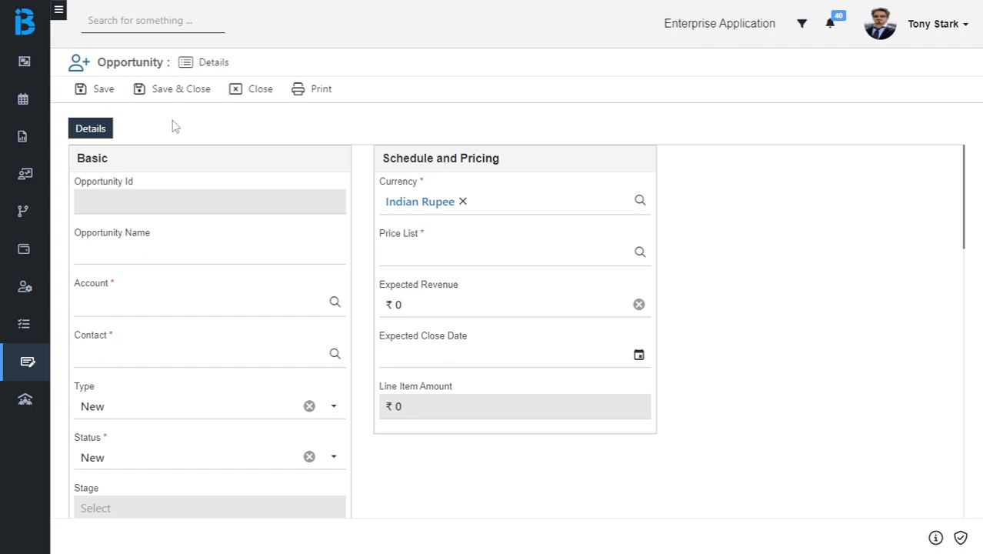
# Name the opportunity "Opportunity for Ball Bearing" and assign the Aarti Drugs Ltd account with its listed contact.
pyautogui.click(132, 258)
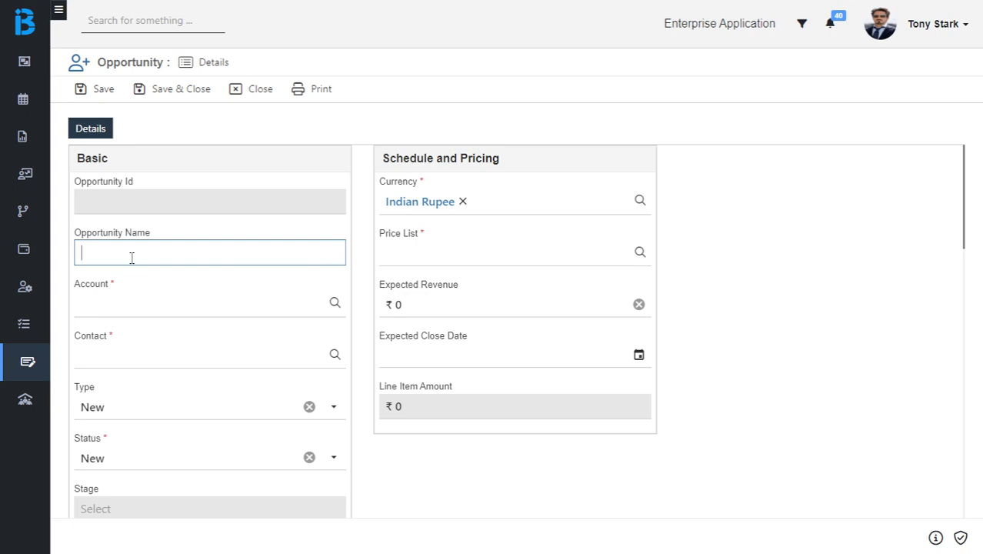
pyautogui.write('Opportunity for Ball Bea')
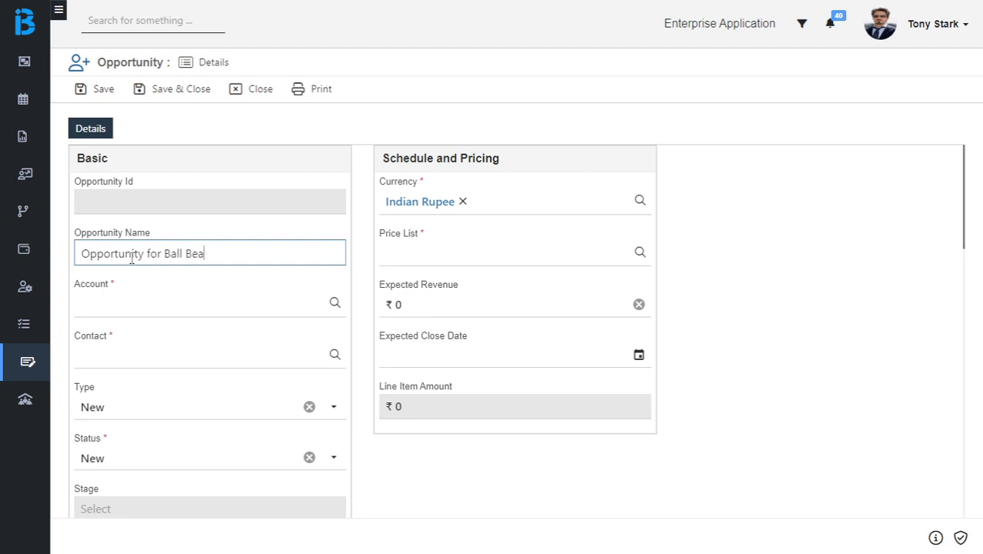
pyautogui.write('ring')
pyautogui.click(120, 315)
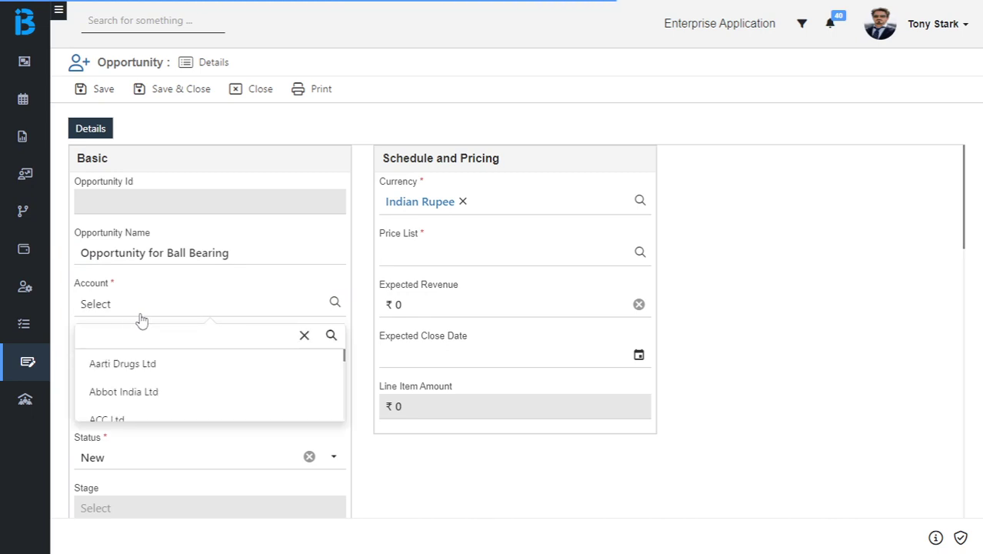
pyautogui.click(138, 369)
pyautogui.click(136, 371)
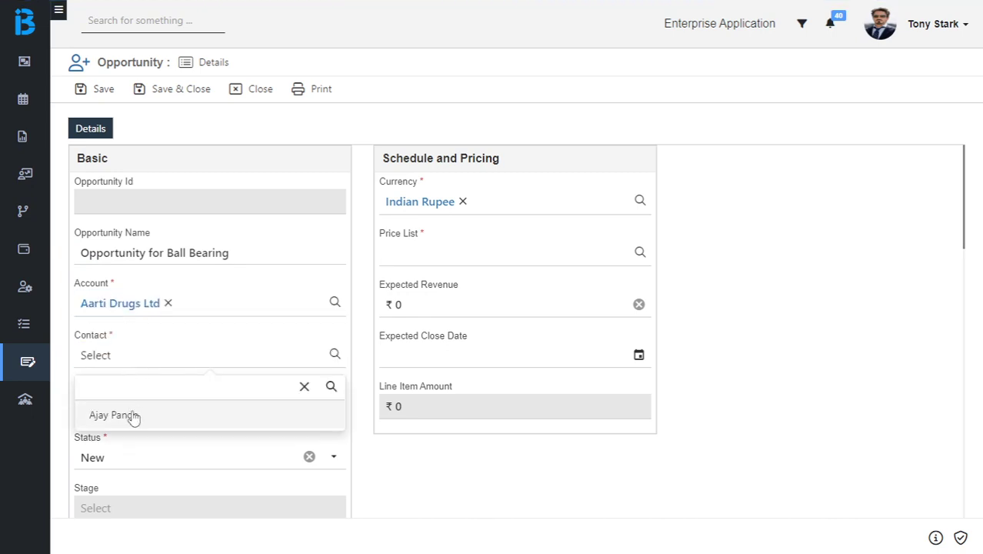
pyautogui.click(133, 415)
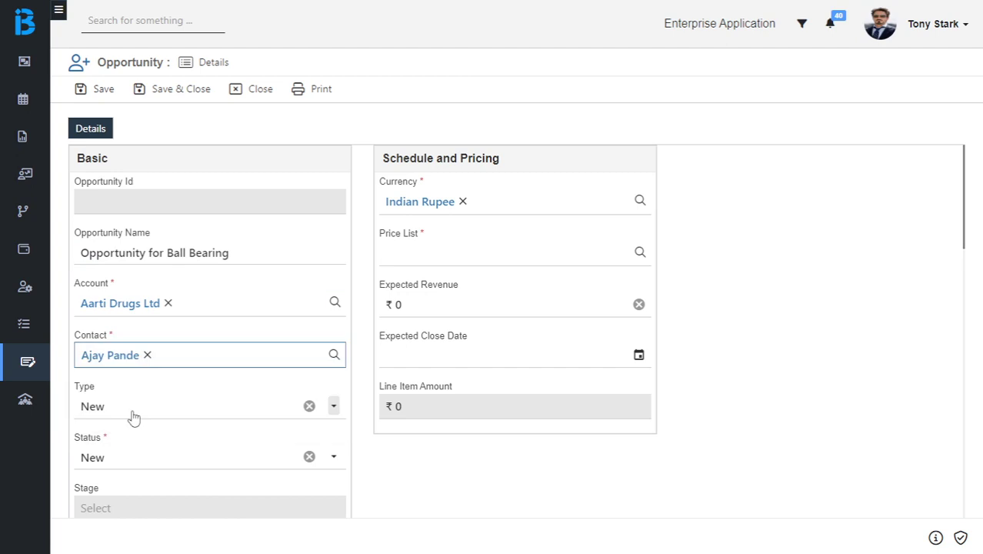
# Check the available currencies, set the opportunity's price list to Premium, and save the record.
pyautogui.click(639, 201)
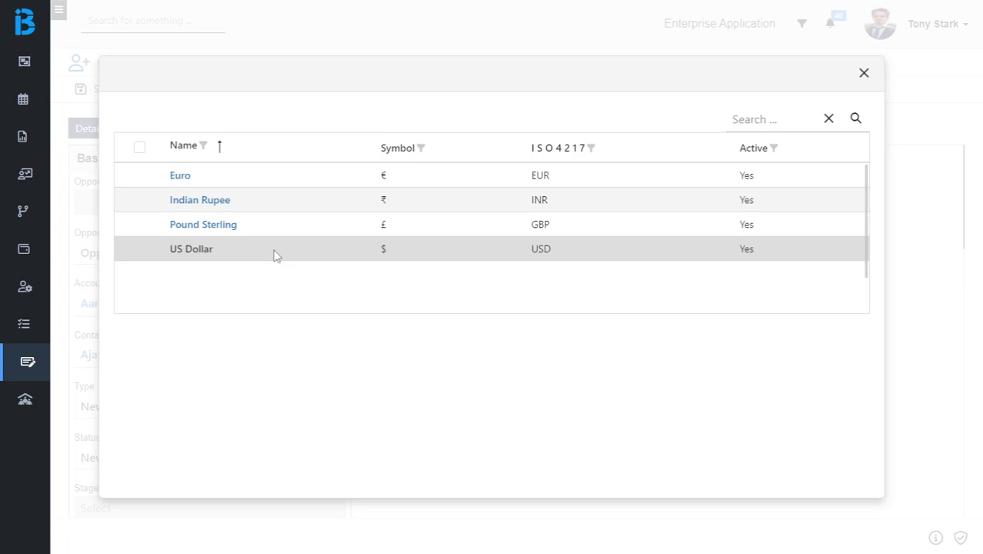
pyautogui.click(862, 75)
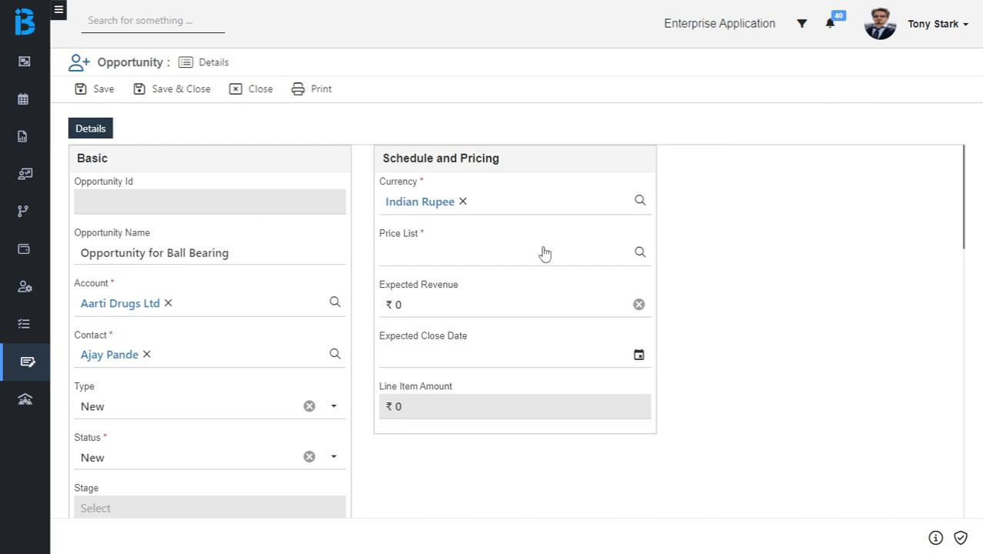
pyautogui.click(433, 255)
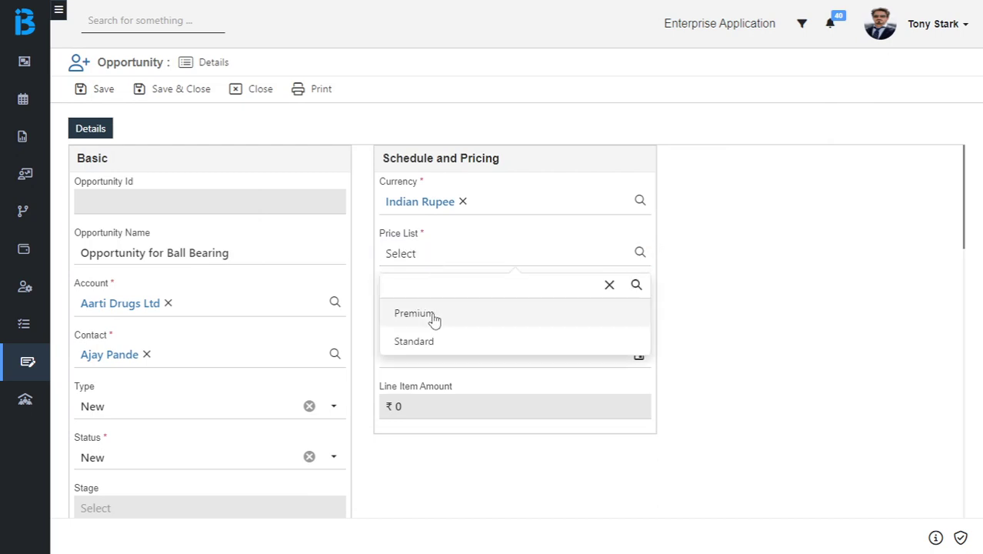
pyautogui.click(431, 314)
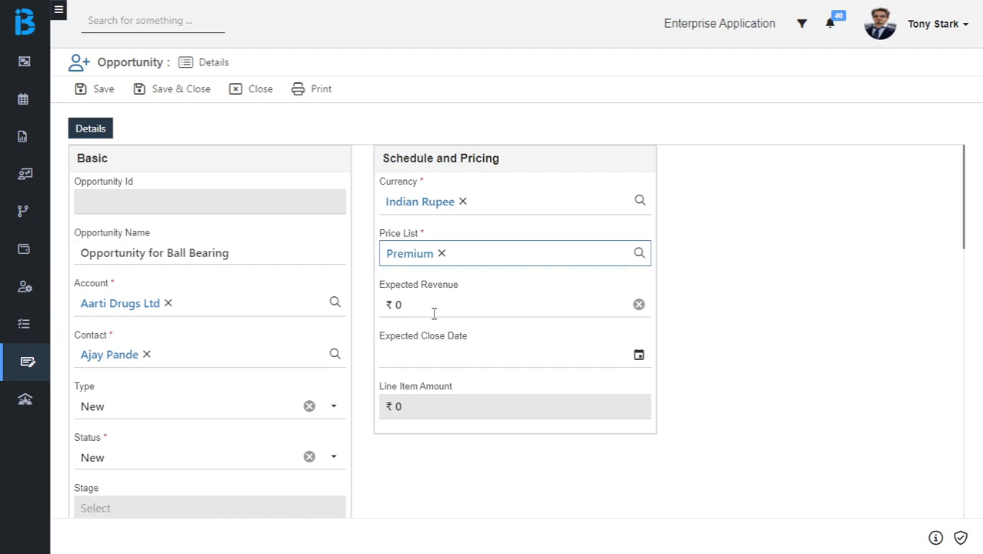
pyautogui.click(98, 95)
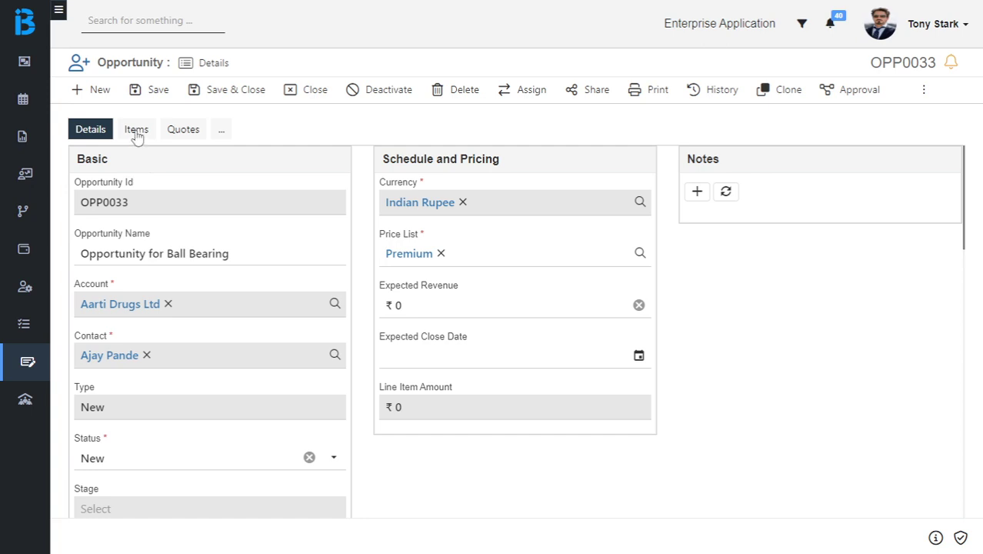
# Add an opportunity line with product category Ball Bearing and product Angular Contact Ball Bearings.
pyautogui.click(136, 133)
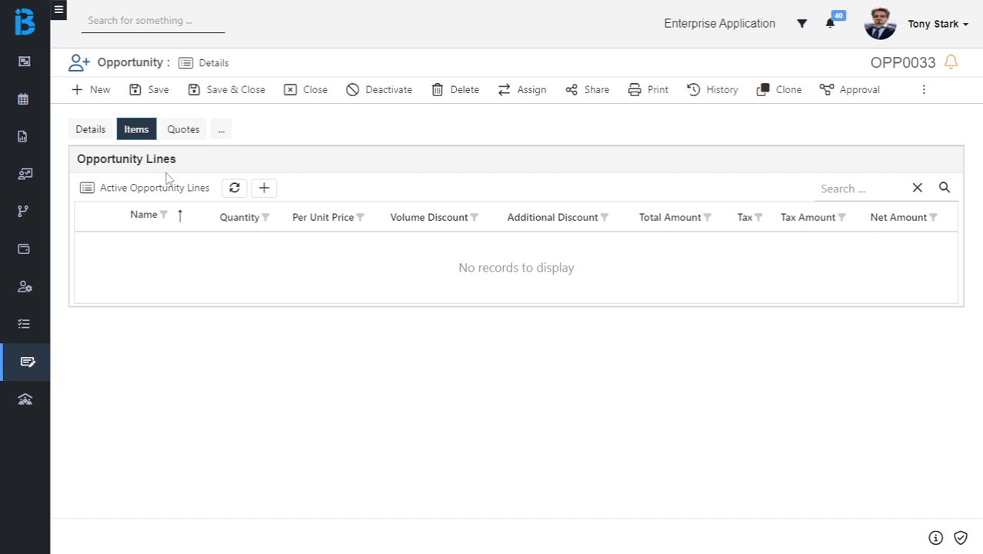
pyautogui.click(262, 191)
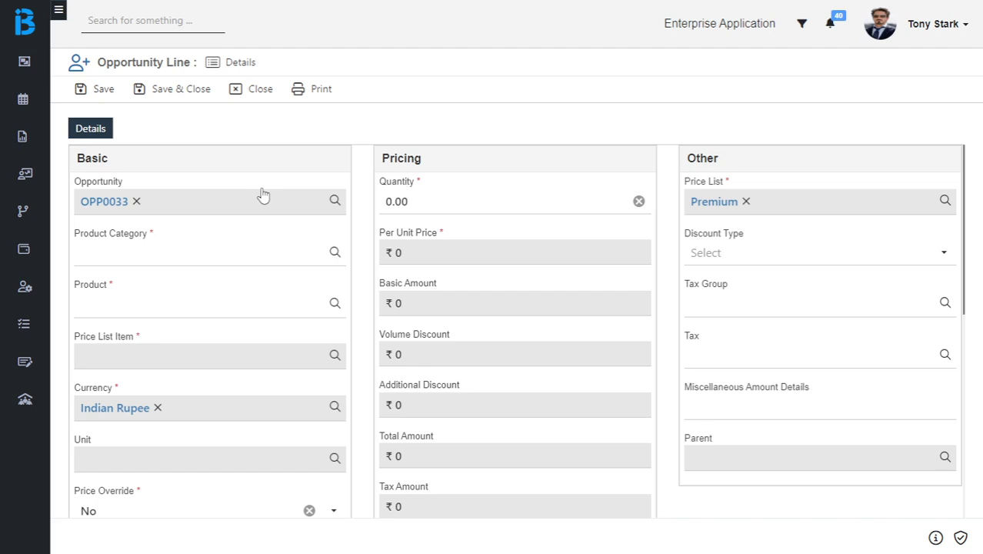
pyautogui.click(170, 253)
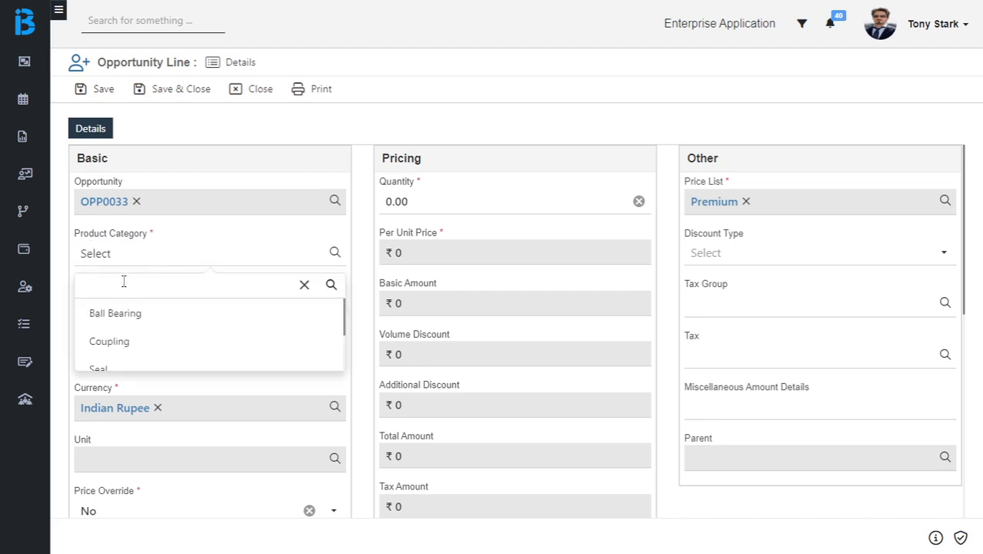
pyautogui.click(120, 314)
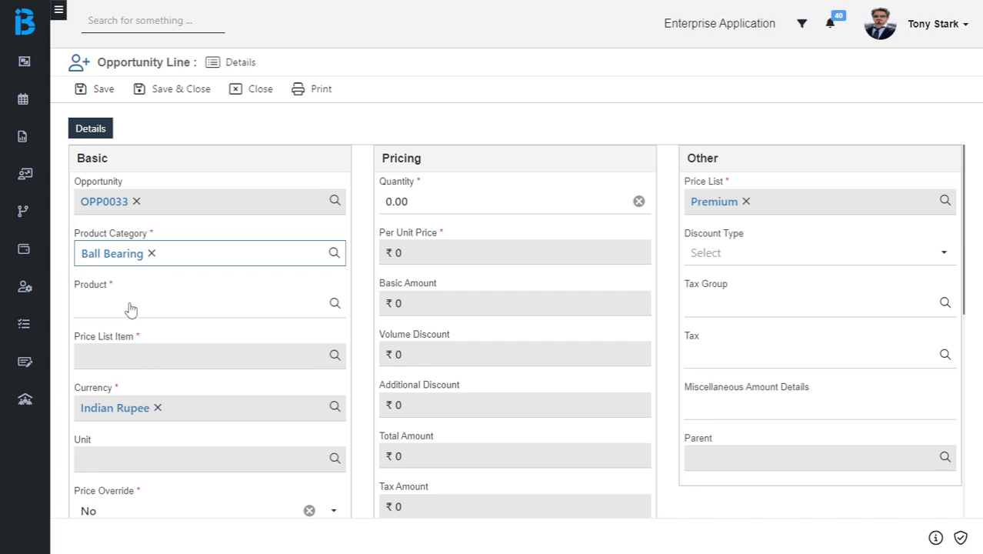
pyautogui.click(131, 309)
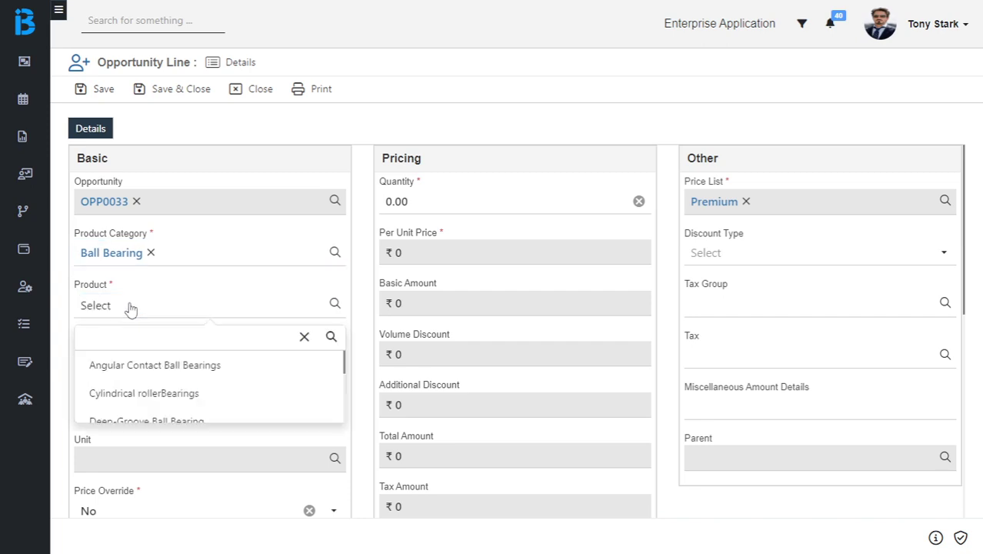
pyautogui.click(136, 367)
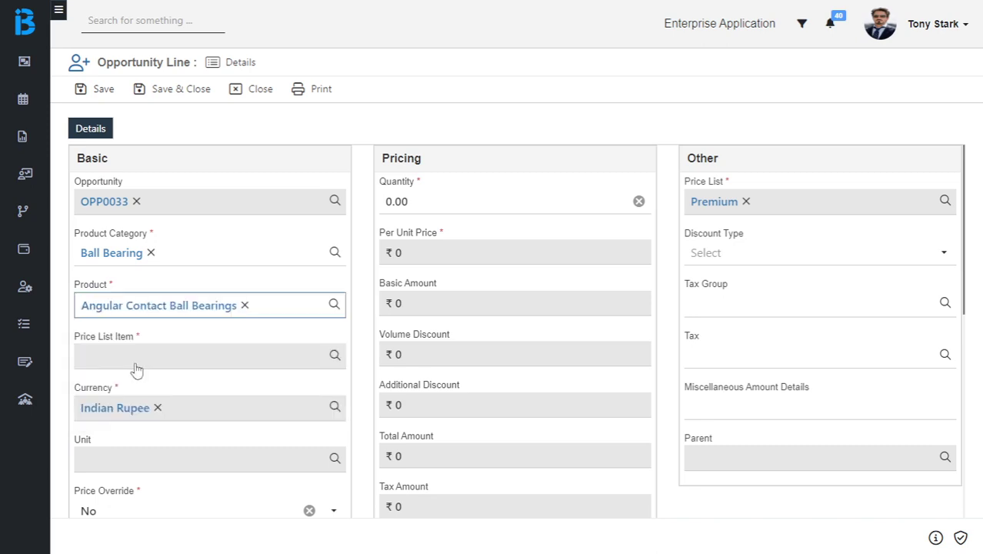
# Set the opportunity line's quantity to 12.
pyautogui.click(395, 202)
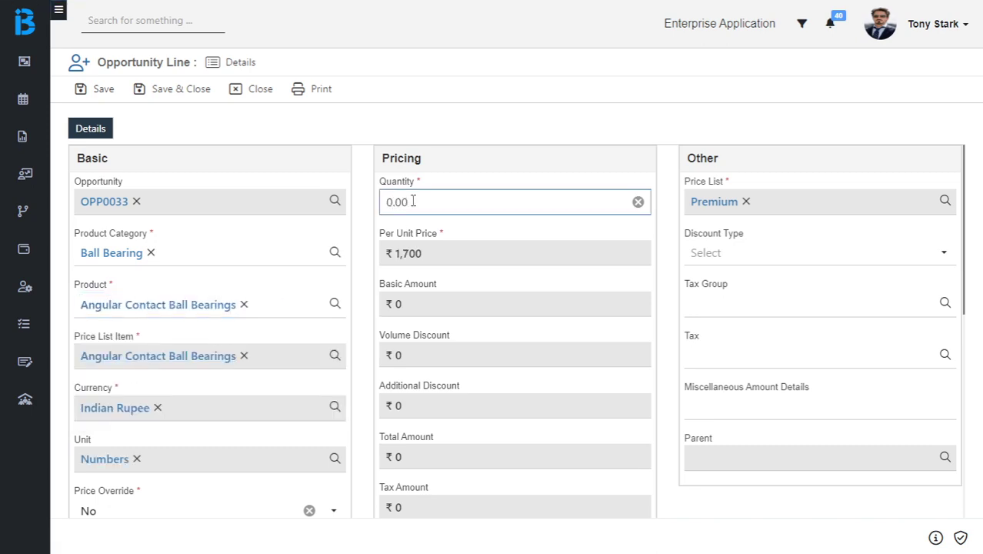
pyautogui.press('BackSpace')
pyautogui.write('12')
pyautogui.click(667, 237)
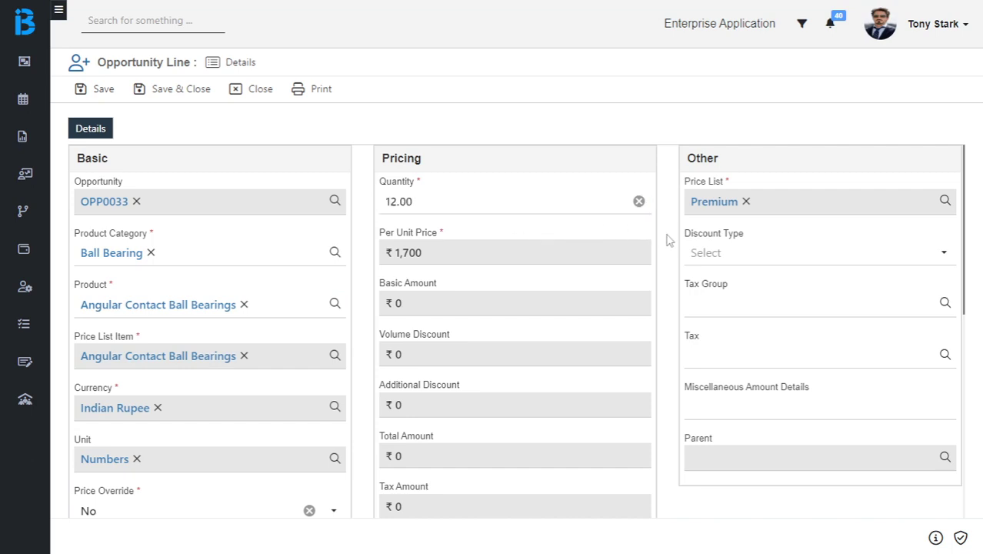
# Give the opportunity line an Amount-type discount of ₹ 100.
pyautogui.click(733, 262)
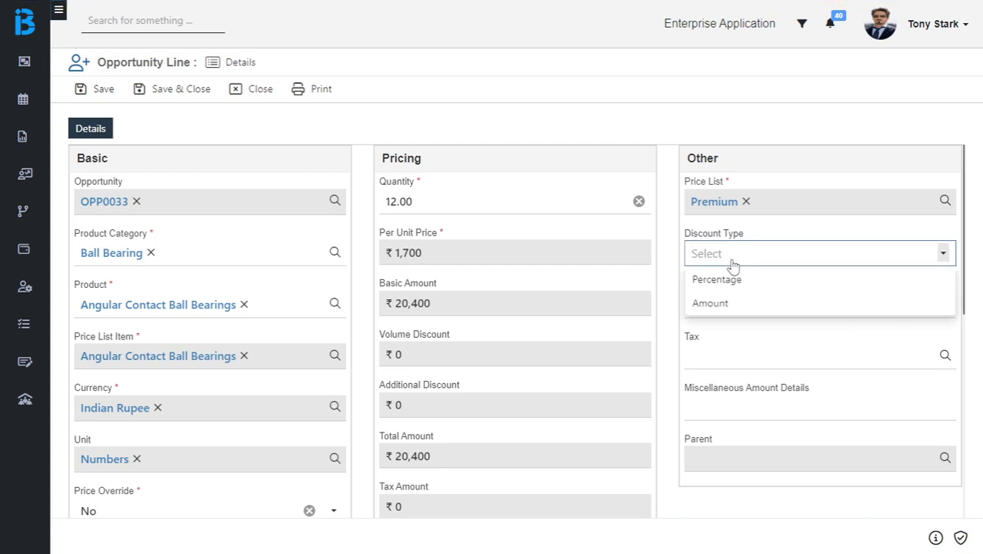
pyautogui.click(729, 305)
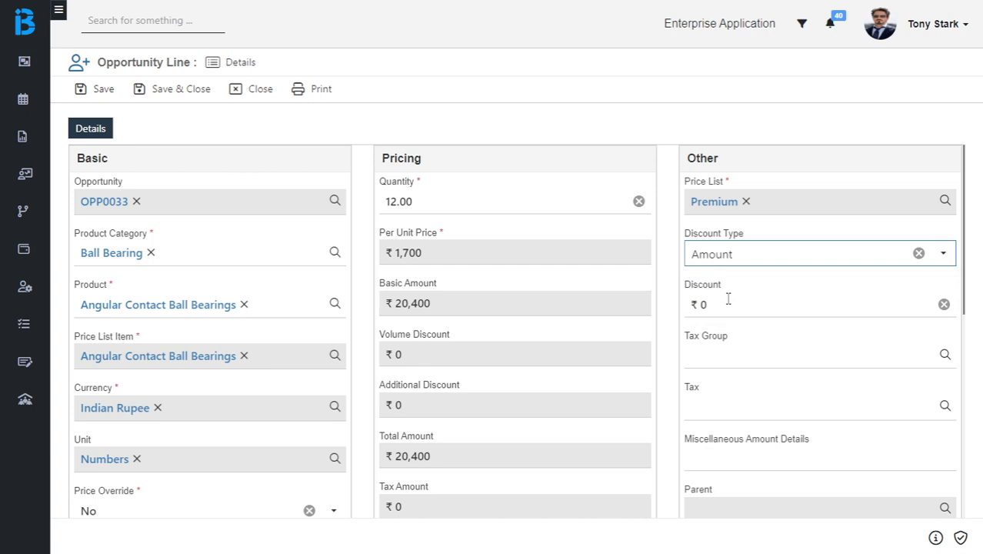
pyautogui.click(715, 302)
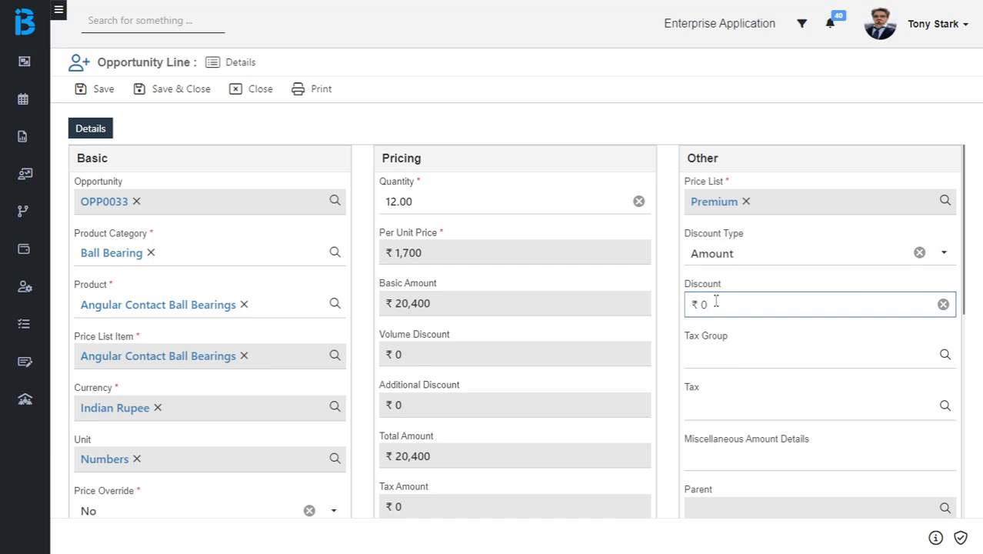
pyautogui.write('100')
pyautogui.click(673, 407)
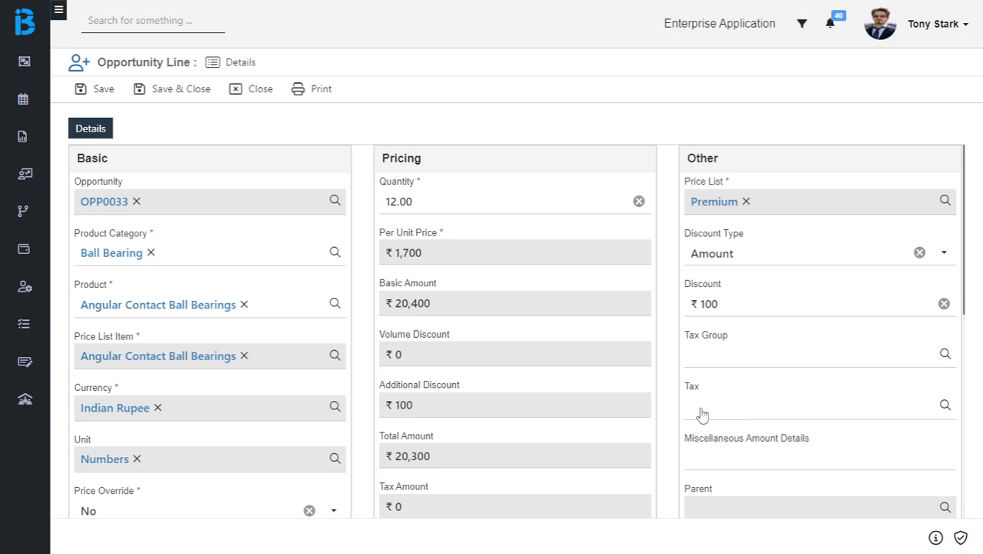
pyautogui.click(703, 415)
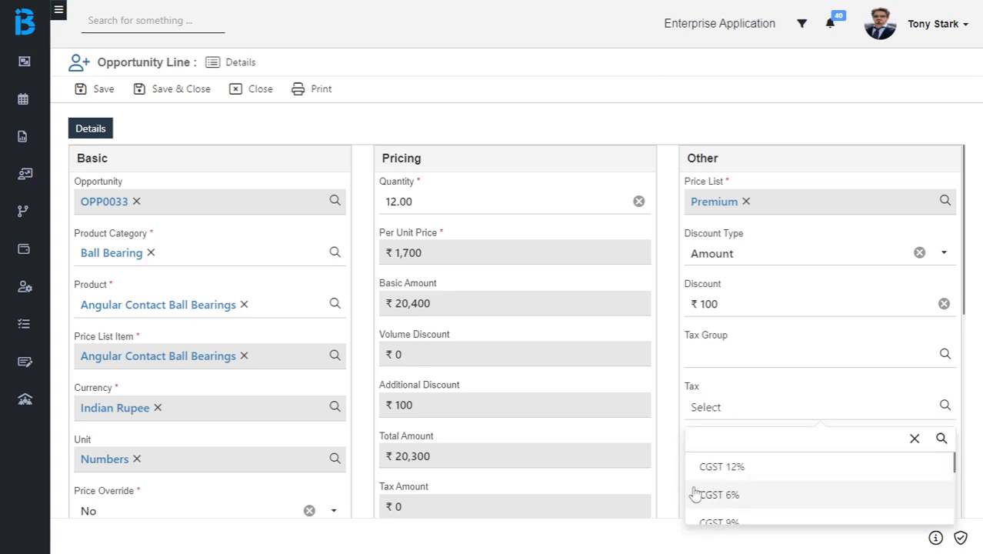
pyautogui.scroll(-1, 706, 500)
pyautogui.scroll(-2, 706, 501)
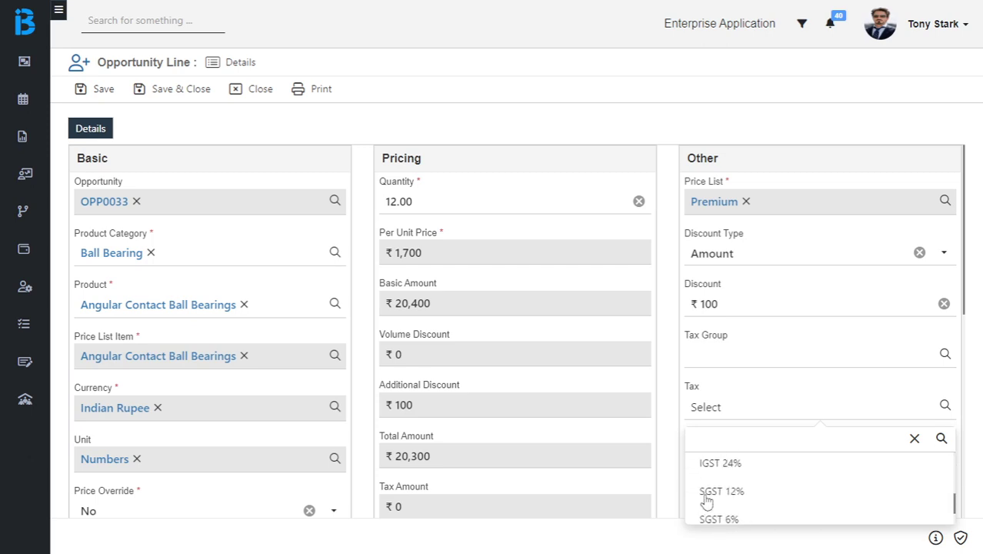
pyautogui.click(671, 451)
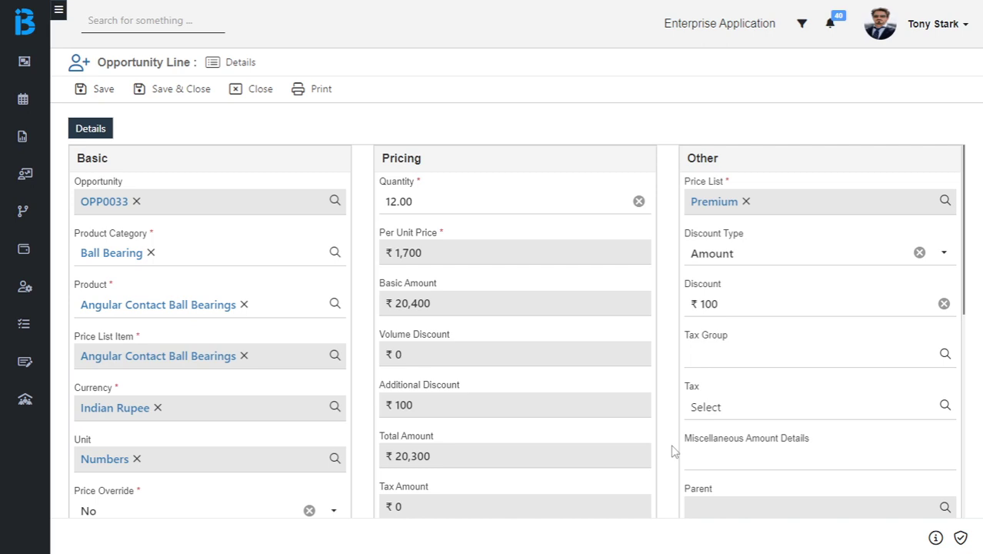
# Save and close the opportunity line, and submit the opportunity for approval.
pyautogui.click(194, 92)
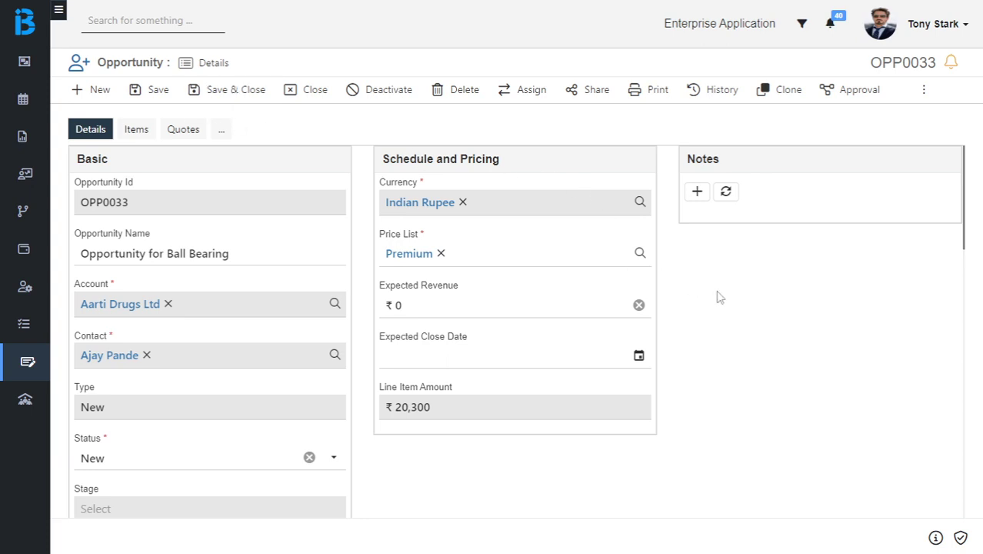
pyautogui.click(844, 93)
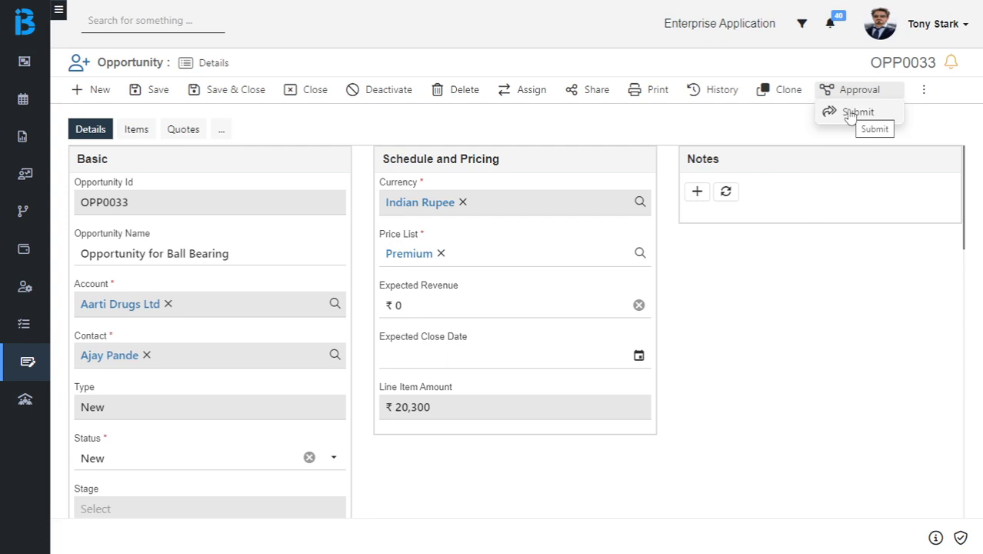
pyautogui.click(851, 113)
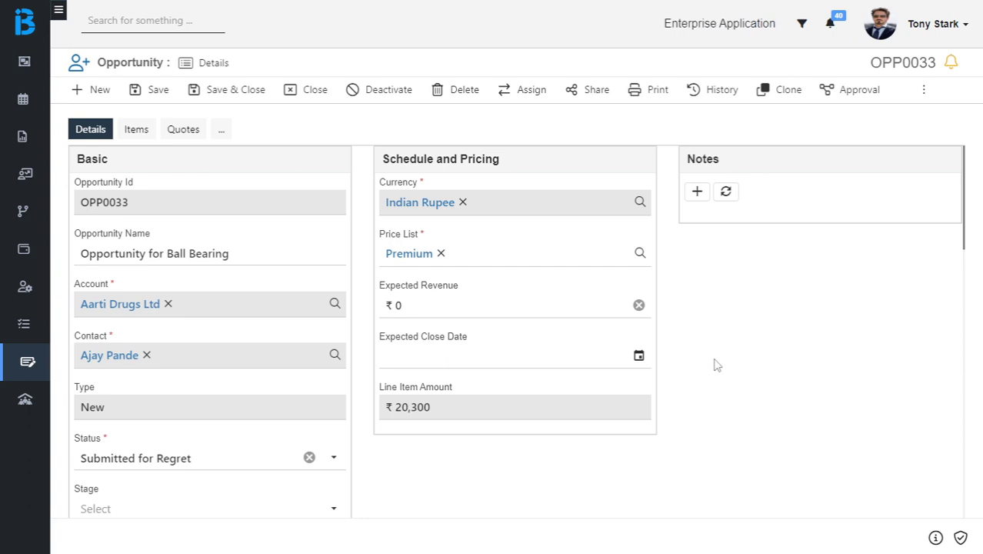
# Approve the submitted opportunity with the comment "Requirements are not valid.".
pyautogui.click(850, 98)
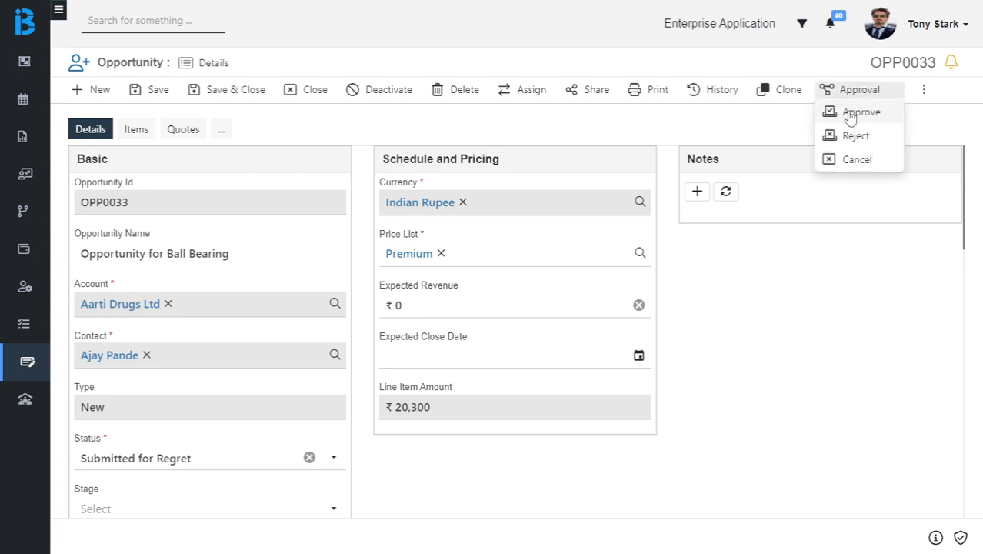
pyautogui.click(854, 112)
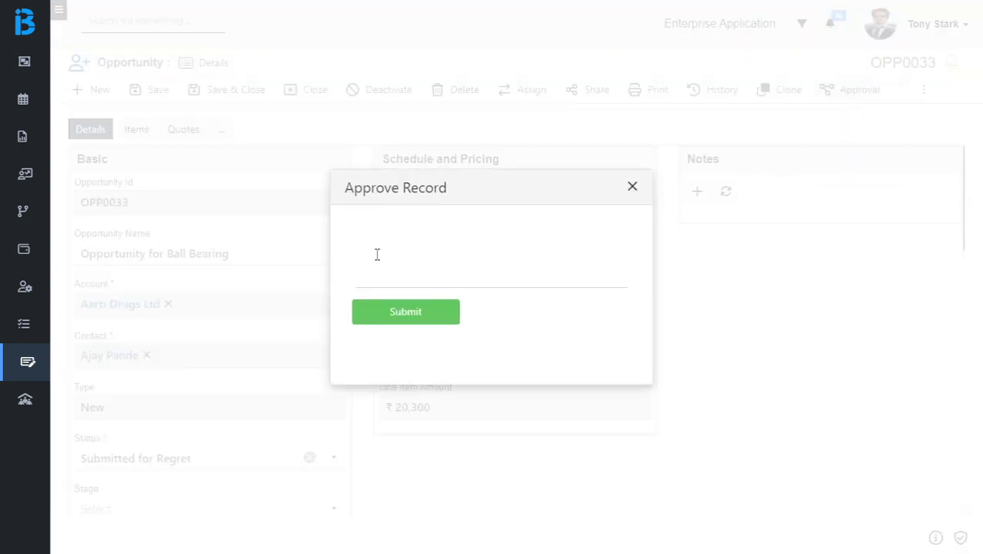
pyautogui.click(377, 255)
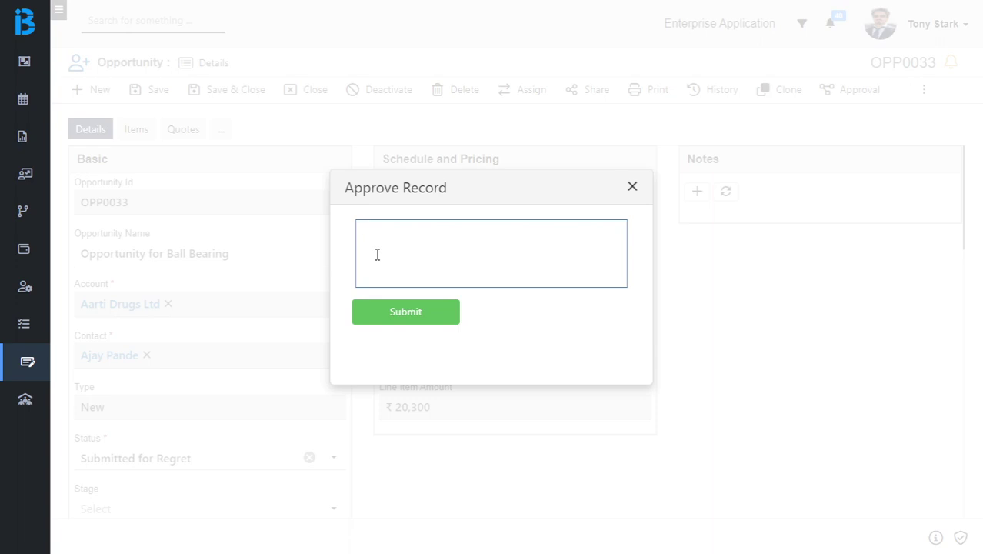
pyautogui.write('Requirements are not val')
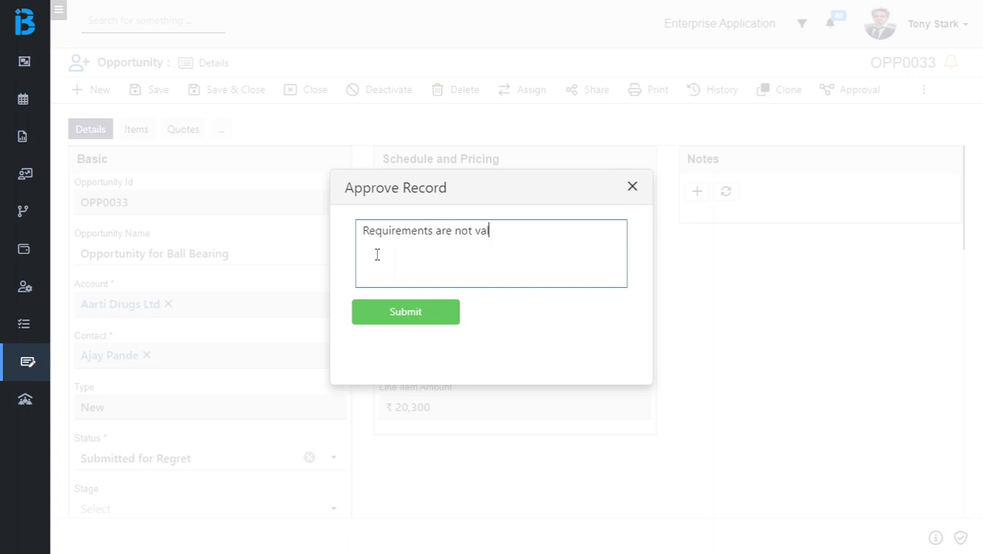
pyautogui.write('id.')
pyautogui.click(419, 315)
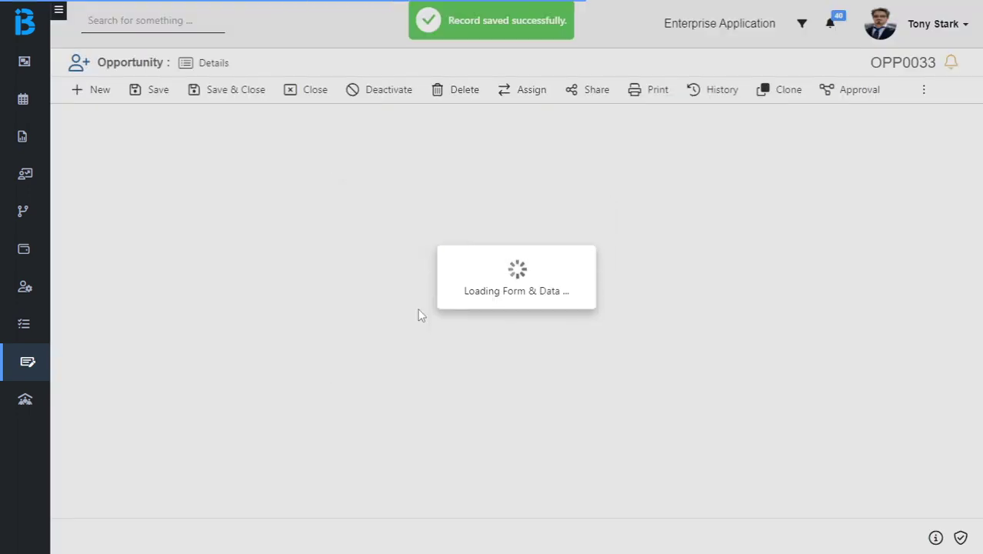